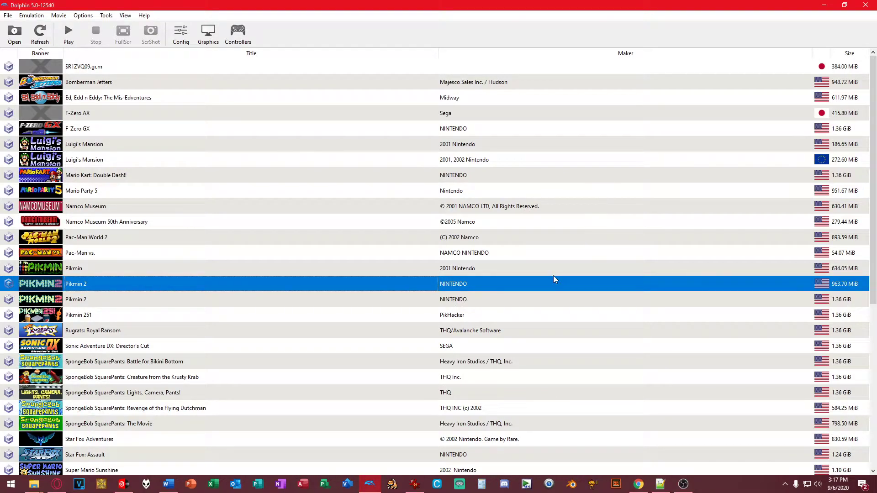
Select the 963.70 MiB Pikmin 2 entry in the game list and open its context menu
{"action": "left_click", "coordinate": [366, 273]}
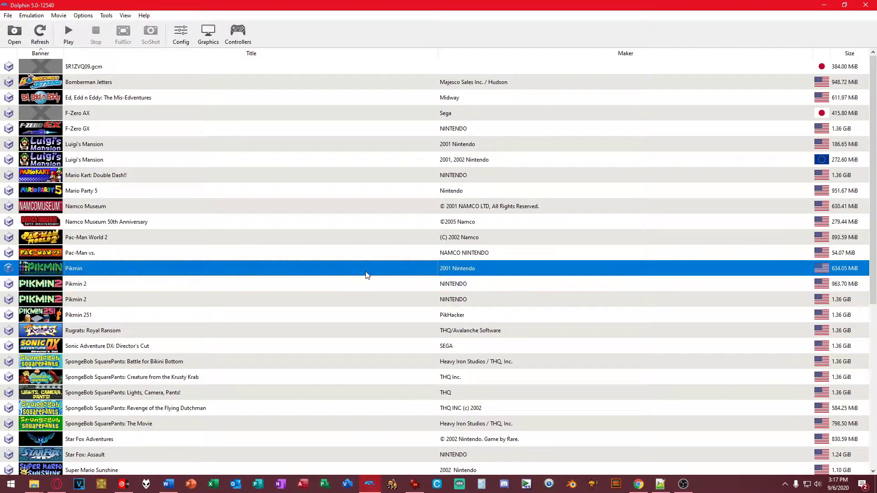
{"action": "left_click", "coordinate": [323, 291]}
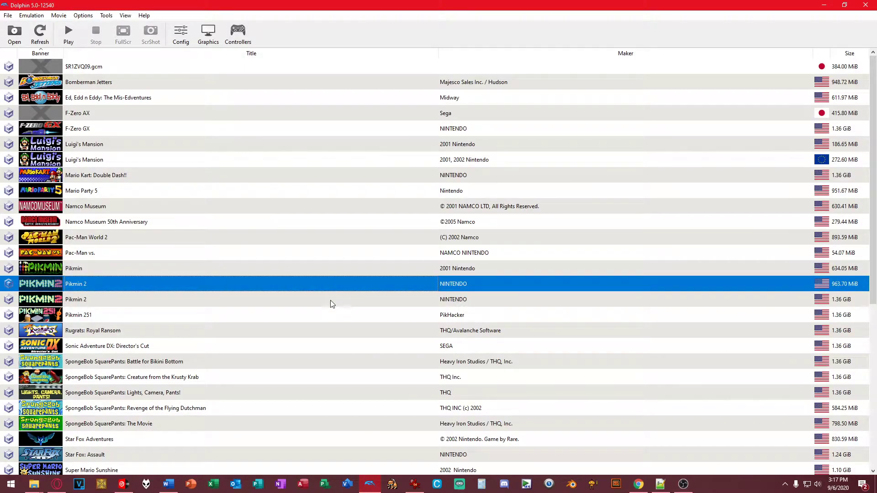
{"action": "left_click", "coordinate": [332, 306]}
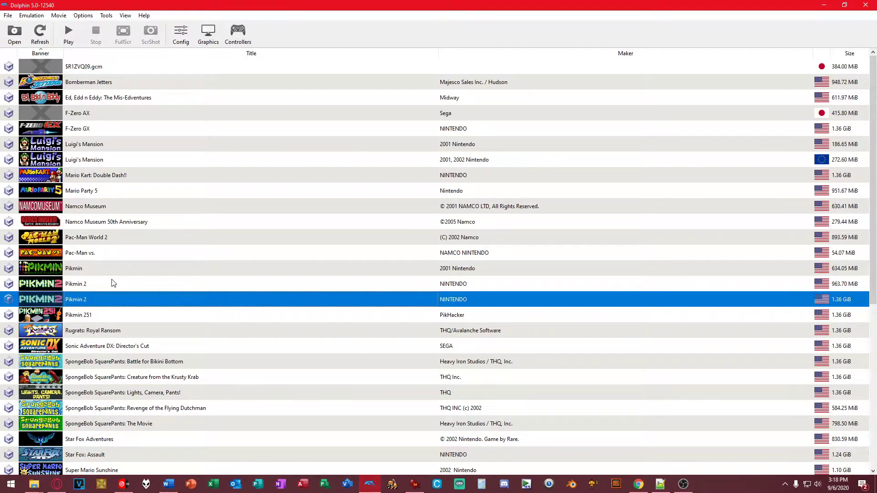
{"action": "left_click", "coordinate": [76, 288]}
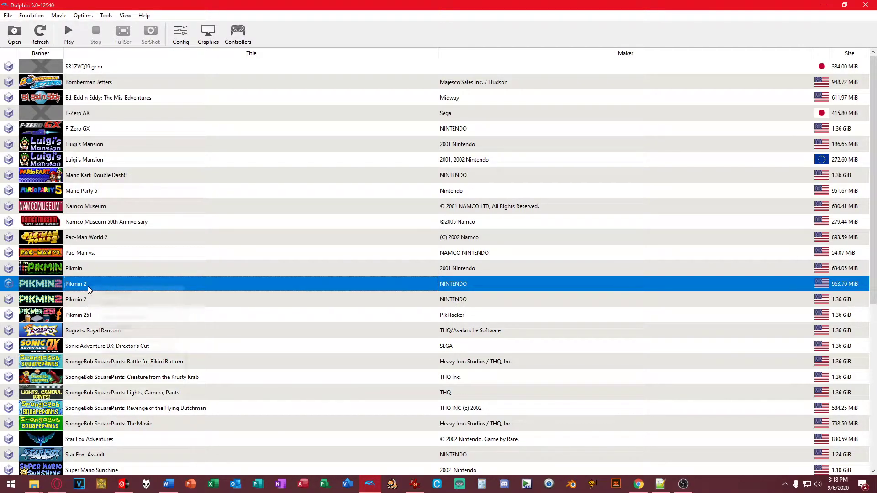
{"action": "right_click", "coordinate": [87, 286]}
{"action": "left_click", "coordinate": [77, 282]}
{"action": "right_click", "coordinate": [81, 283]}
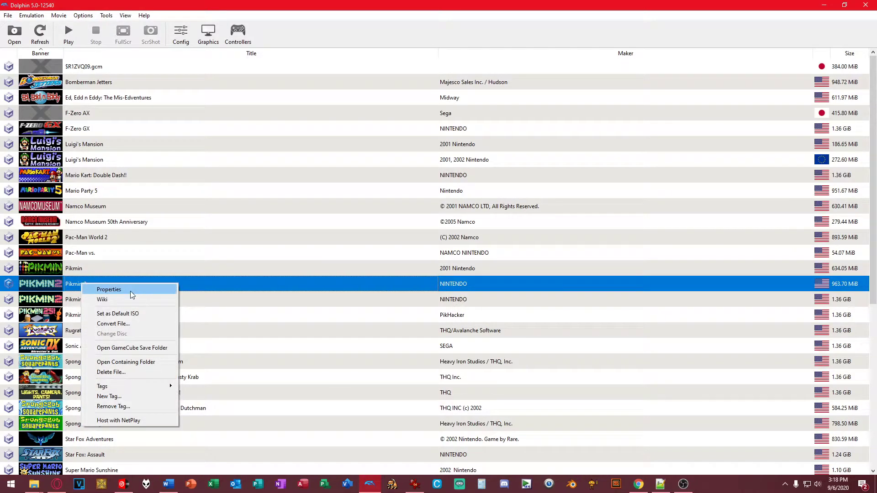
Open Pikmin 2 (GPVE01) Properties on the Filesystem tab and bring up the Disc root's extraction menu
{"action": "left_click", "coordinate": [106, 290]}
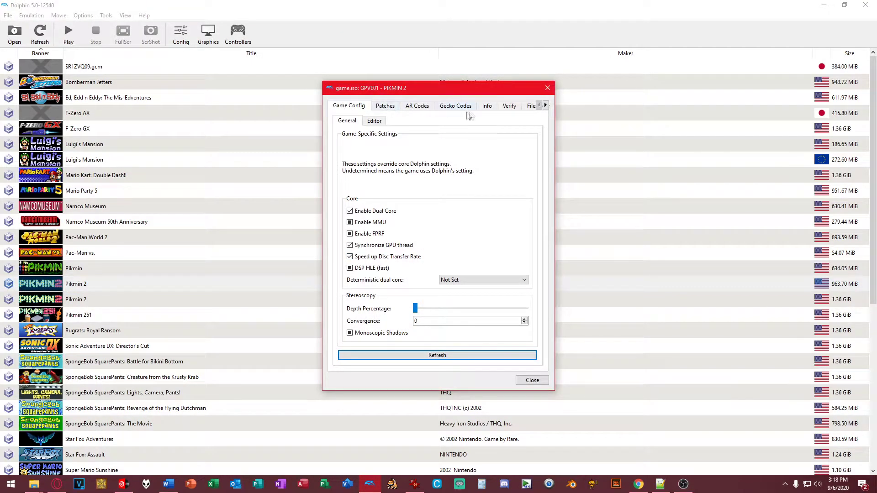
{"action": "left_click", "coordinate": [546, 105]}
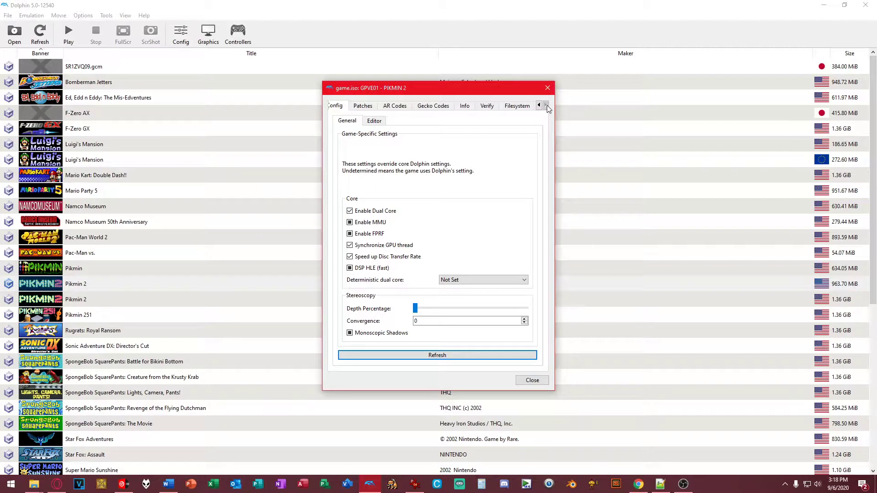
{"action": "left_click", "coordinate": [514, 109]}
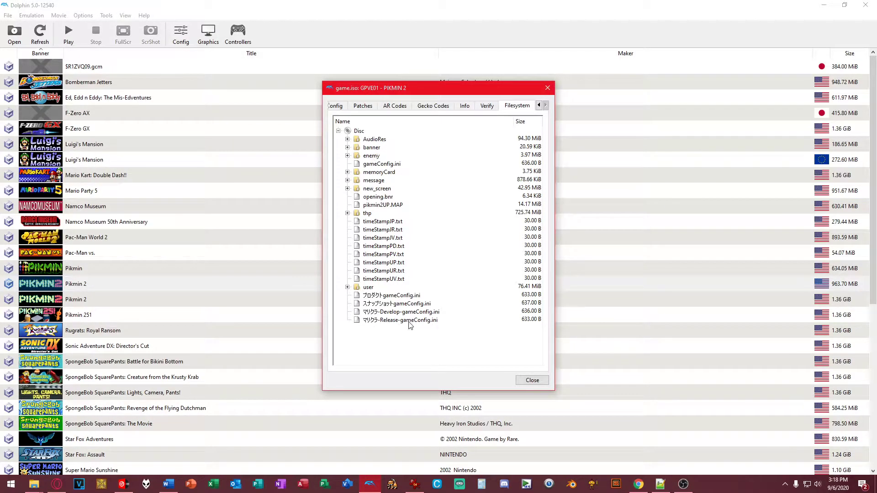
{"action": "right_click", "coordinate": [359, 131]}
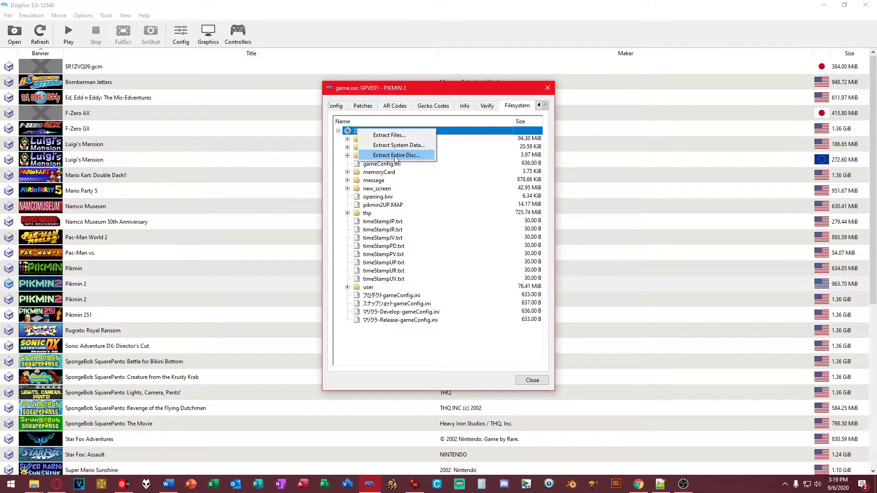
Start Extract Entire Disc and create a new PIK2TUTO folder on the Desktop
{"action": "left_click", "coordinate": [395, 156]}
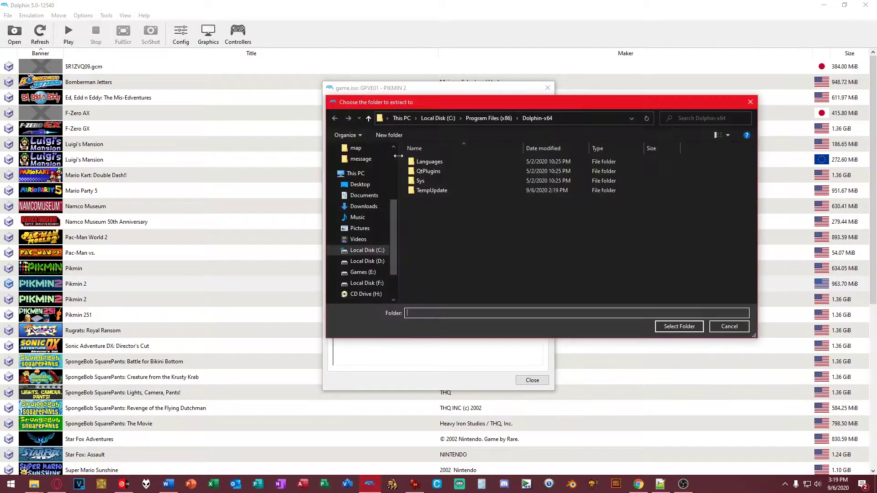
{"action": "left_click", "coordinate": [367, 187]}
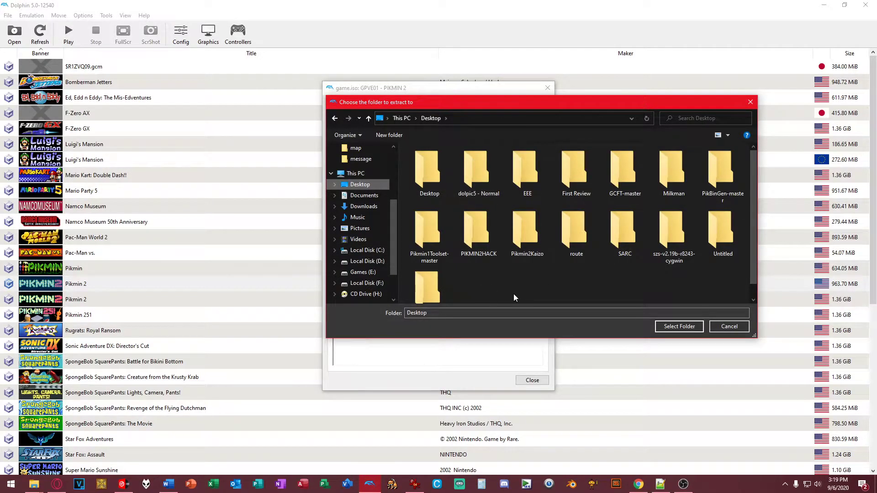
{"action": "right_click", "coordinate": [504, 284]}
{"action": "mouse_move", "coordinate": [539, 371]}
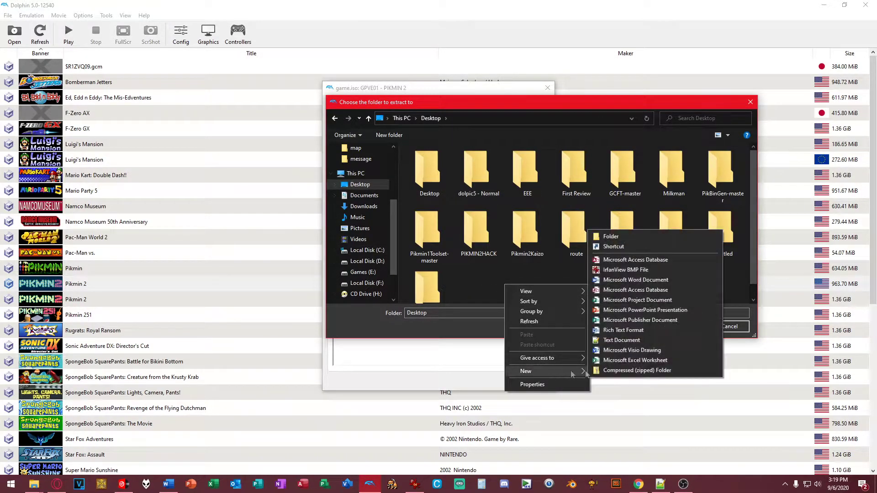
{"action": "left_click", "coordinate": [619, 242]}
{"action": "type", "text": "Pi"}
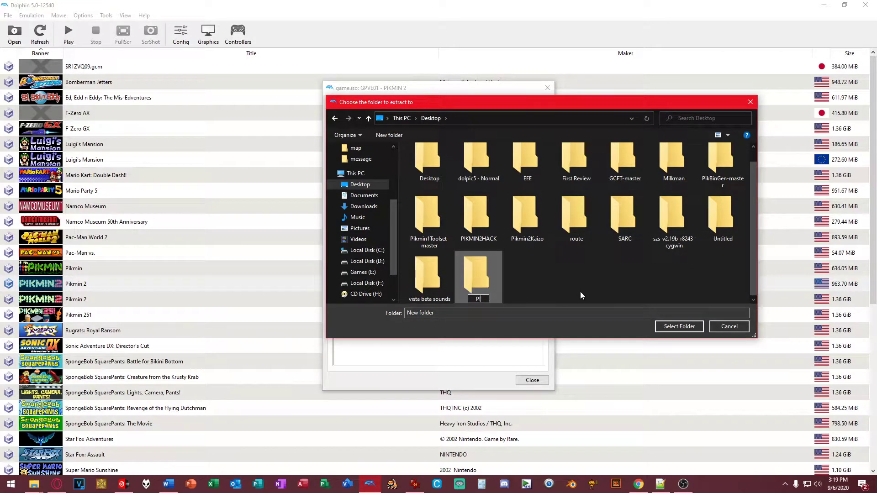
{"action": "type", "text": "K2TUTO"}
{"action": "key", "text": "Return"}
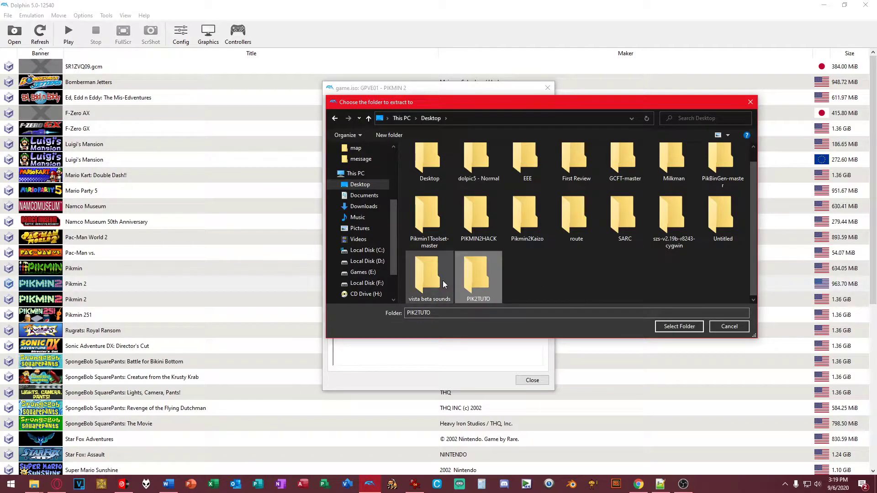
Extract into the PIK2TUTO folder, then close the properties window
{"action": "double_click", "coordinate": [492, 279]}
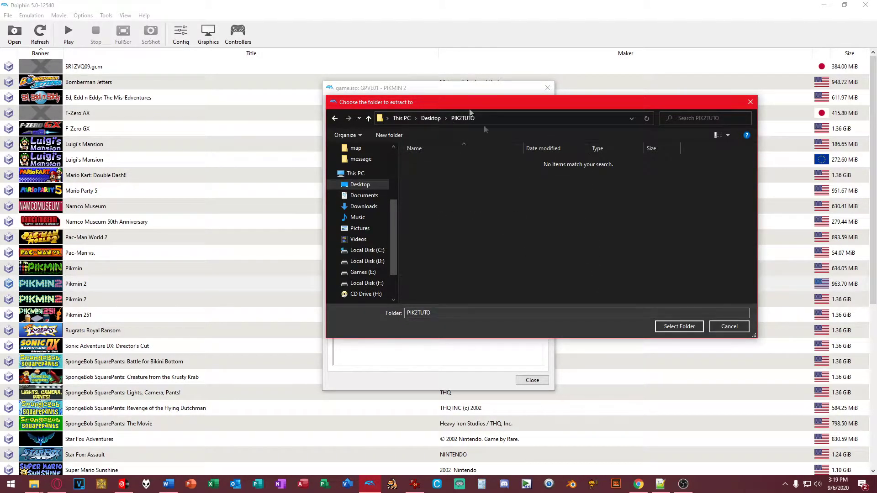
{"action": "left_click", "coordinate": [666, 329]}
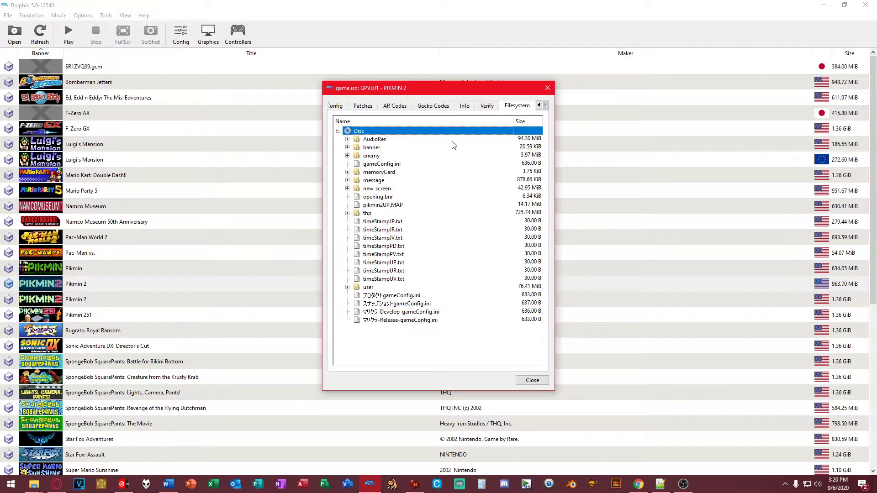
{"action": "key", "text": "Escape"}
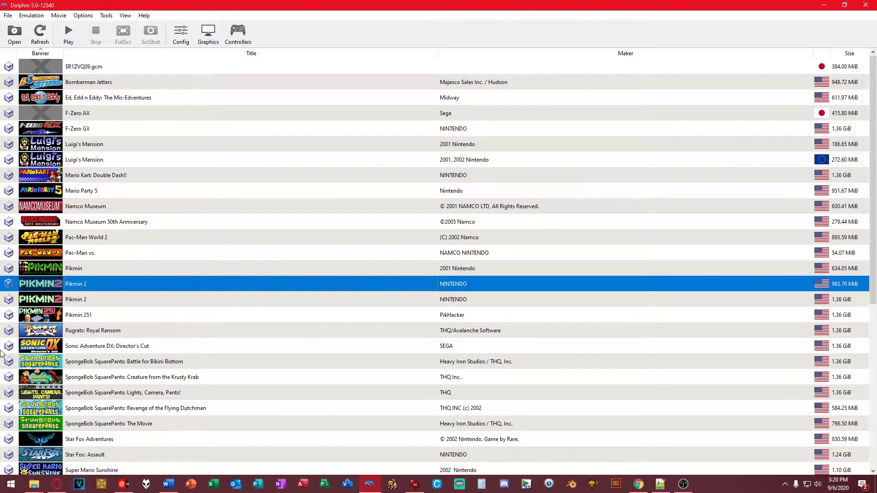
Open a new File Explorer window and open the PIK2TUTO folder on the Desktop
{"action": "right_click", "coordinate": [33, 484]}
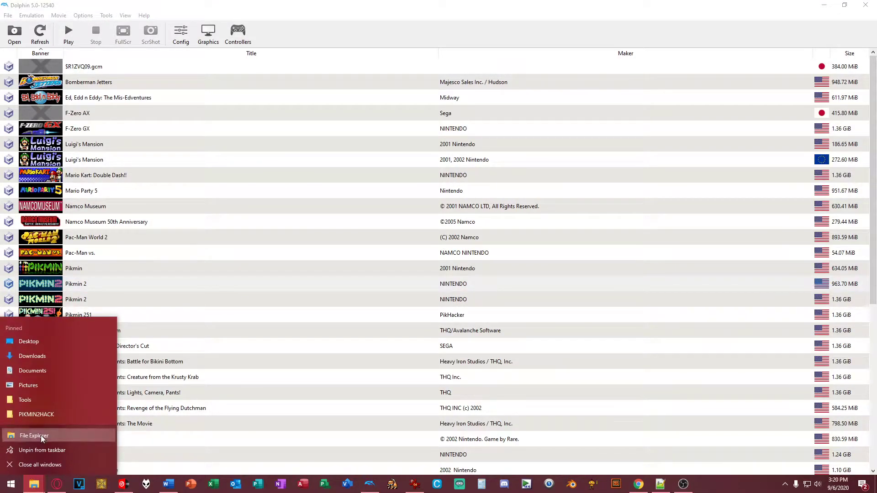
{"action": "left_click", "coordinate": [40, 435]}
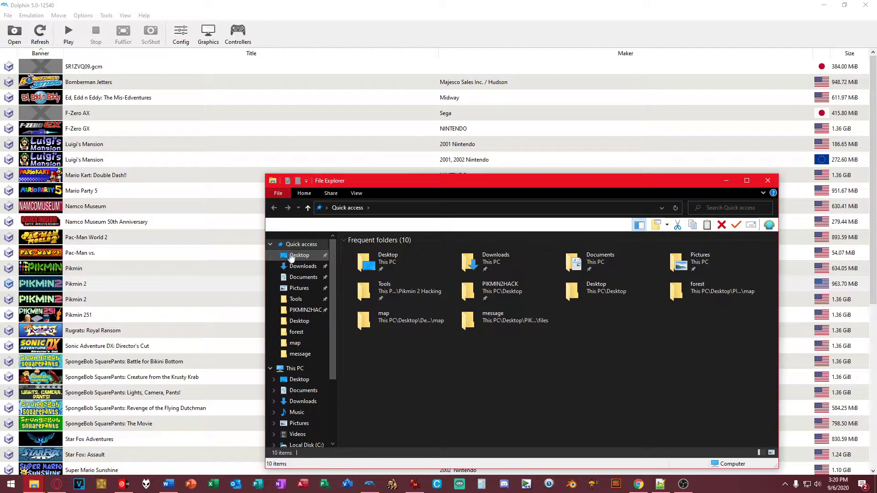
{"action": "left_click", "coordinate": [285, 256]}
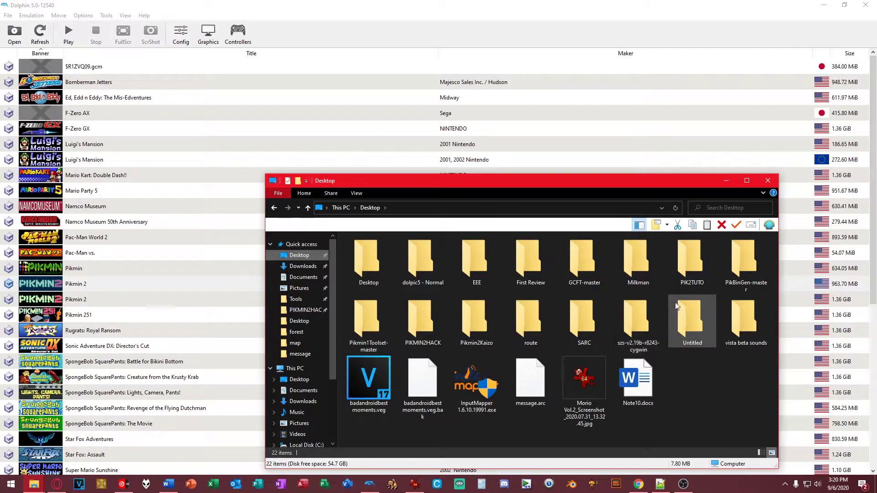
{"action": "left_click", "coordinate": [690, 282]}
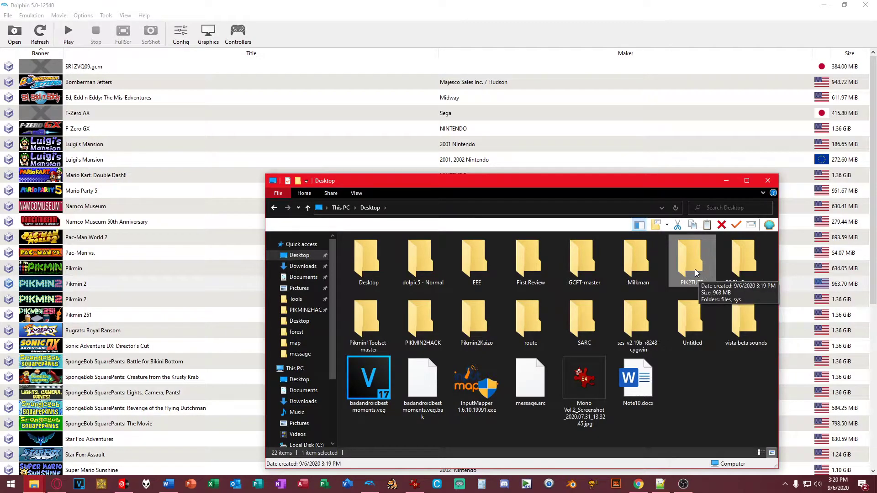
{"action": "double_click", "coordinate": [695, 270]}
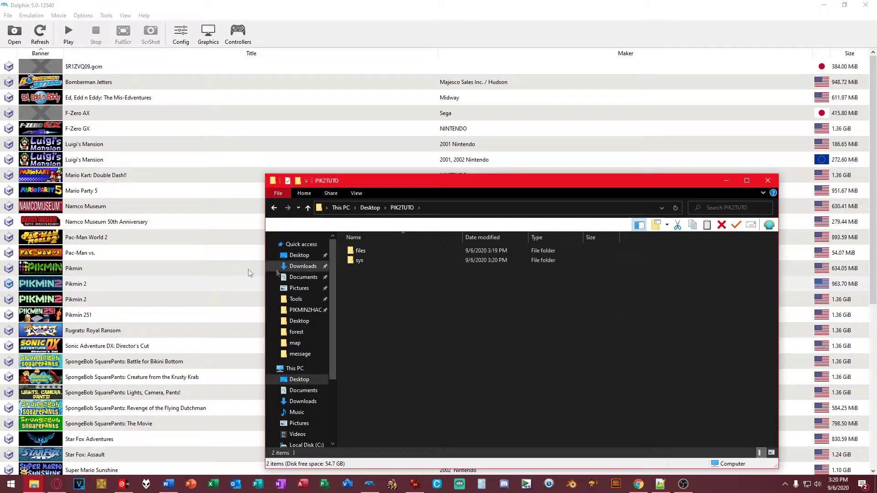
Browse files\user\Abe\map\tutorial and open defaultgen.txt in Notepad++
{"action": "double_click", "coordinate": [358, 261]}
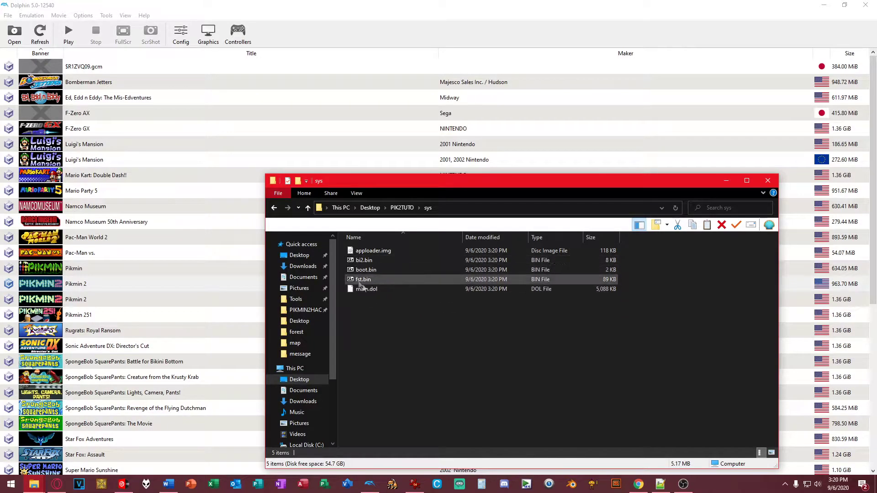
{"action": "left_click", "coordinate": [406, 208]}
{"action": "double_click", "coordinate": [382, 251]}
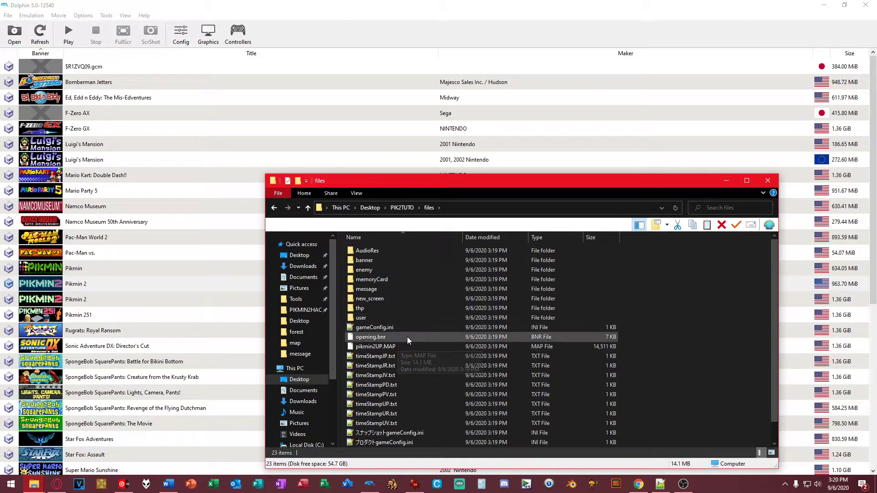
{"action": "mouse_move", "coordinate": [377, 317]}
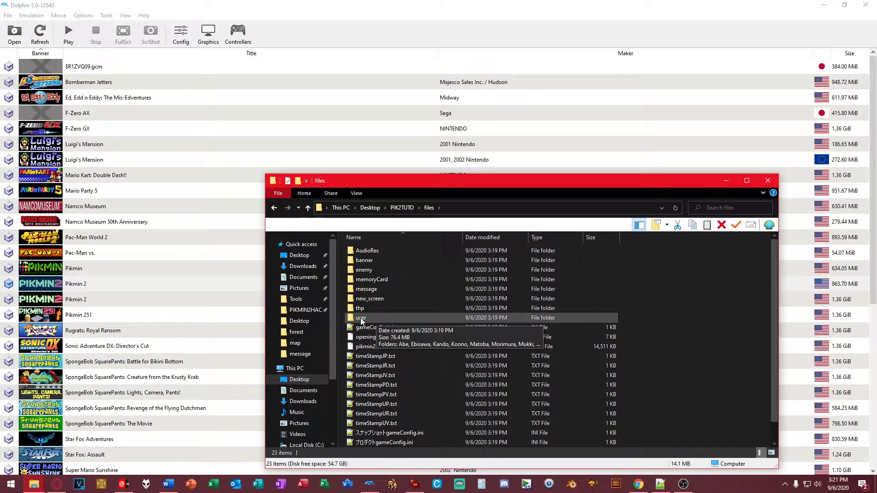
{"action": "double_click", "coordinate": [360, 318]}
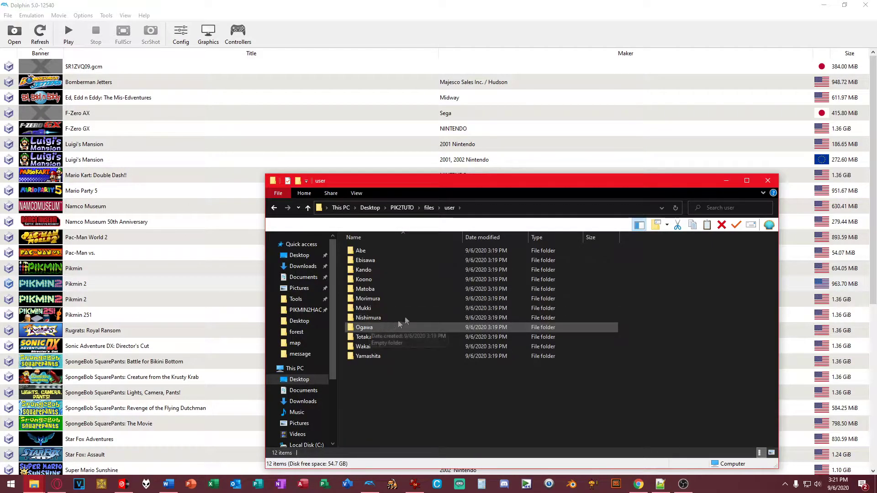
{"action": "double_click", "coordinate": [379, 251]}
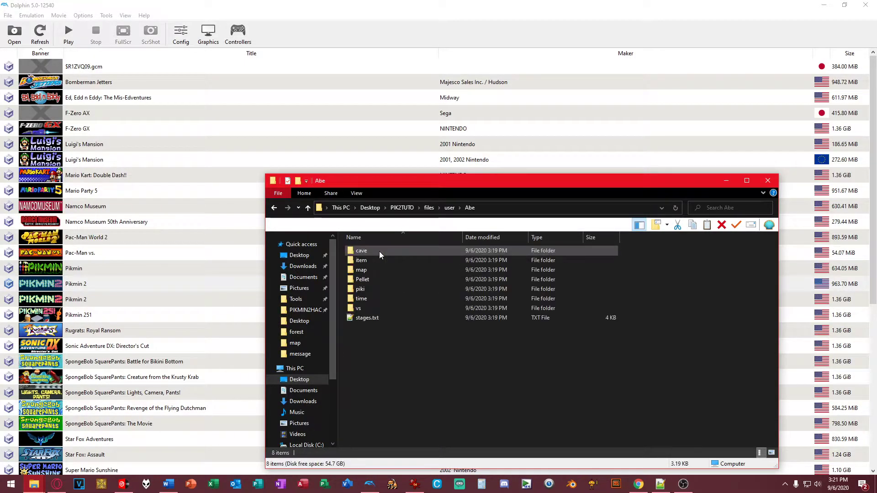
{"action": "double_click", "coordinate": [366, 271]}
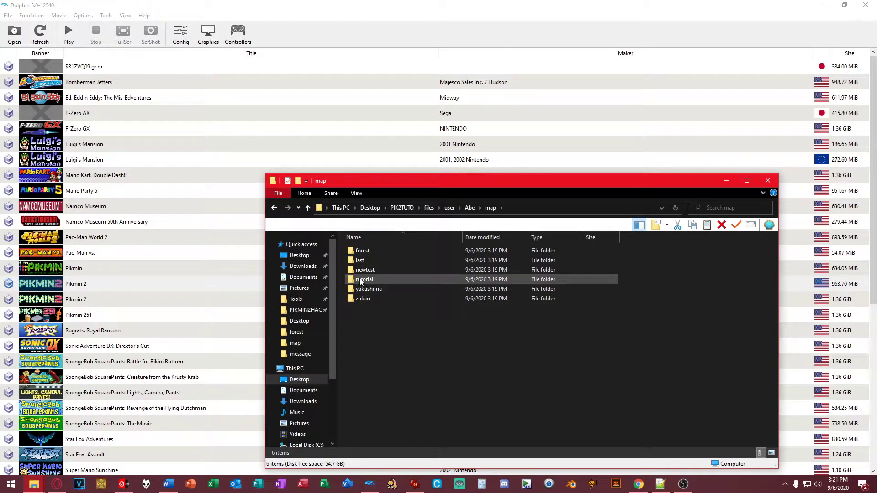
{"action": "double_click", "coordinate": [360, 279]}
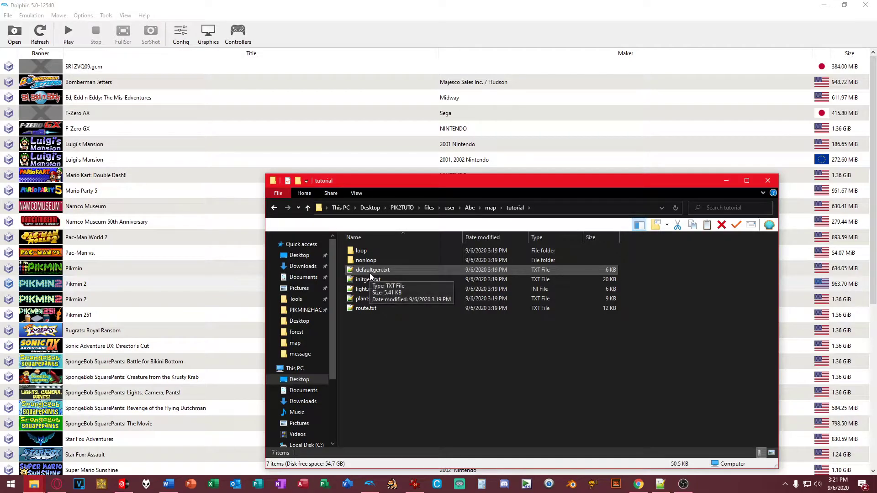
{"action": "double_click", "coordinate": [369, 270]}
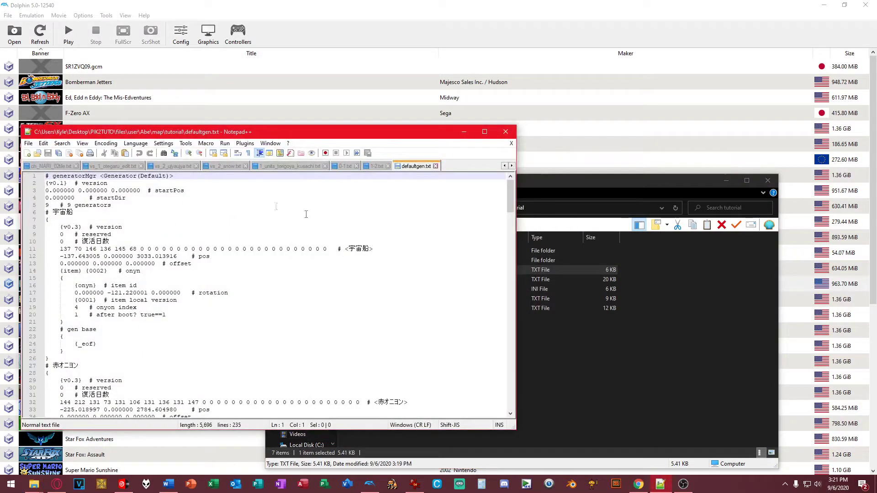
Scroll to the 自活赤ピクミン generator block and place the cursor at the end of colour line 121
{"action": "scroll", "coordinate": [306, 214], "scroll_direction": "down", "scroll_amount": 4}
{"action": "scroll", "coordinate": [328, 245], "scroll_direction": "down", "scroll_amount": 16}
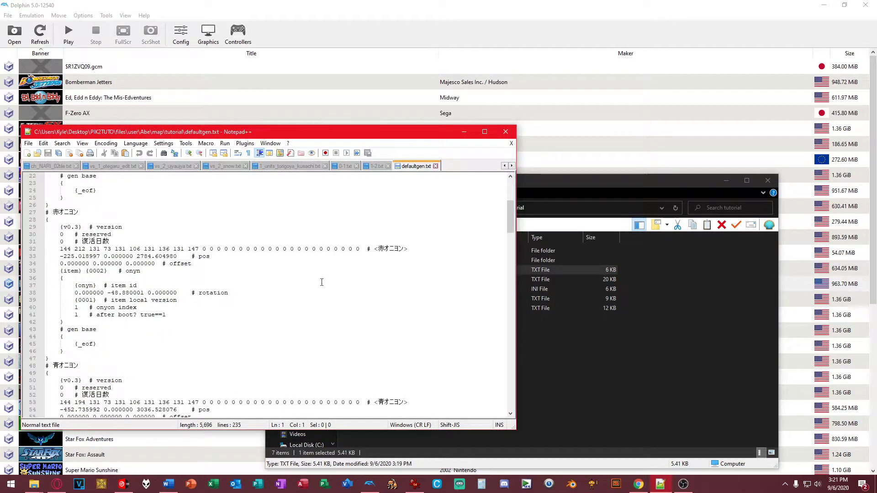
{"action": "scroll", "coordinate": [321, 284], "scroll_direction": "down", "scroll_amount": 12}
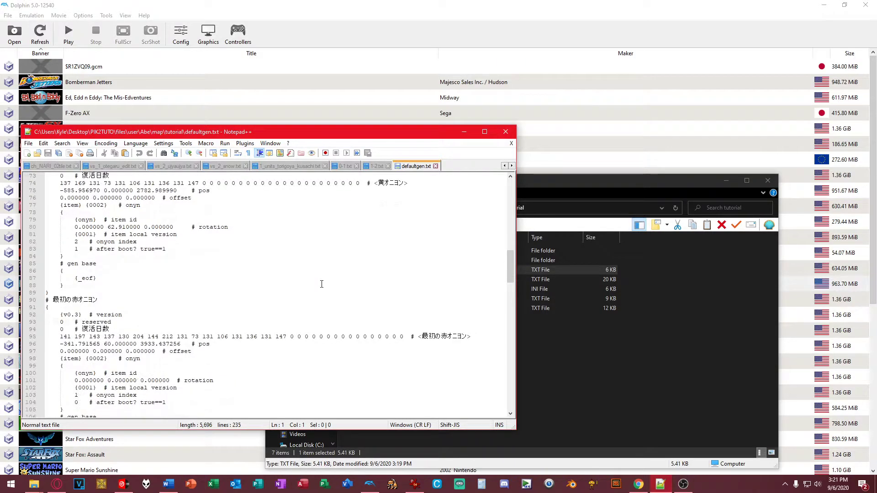
{"action": "scroll", "coordinate": [322, 283], "scroll_direction": "down", "scroll_amount": 1}
{"action": "scroll", "coordinate": [217, 248], "scroll_direction": "up", "scroll_amount": 3}
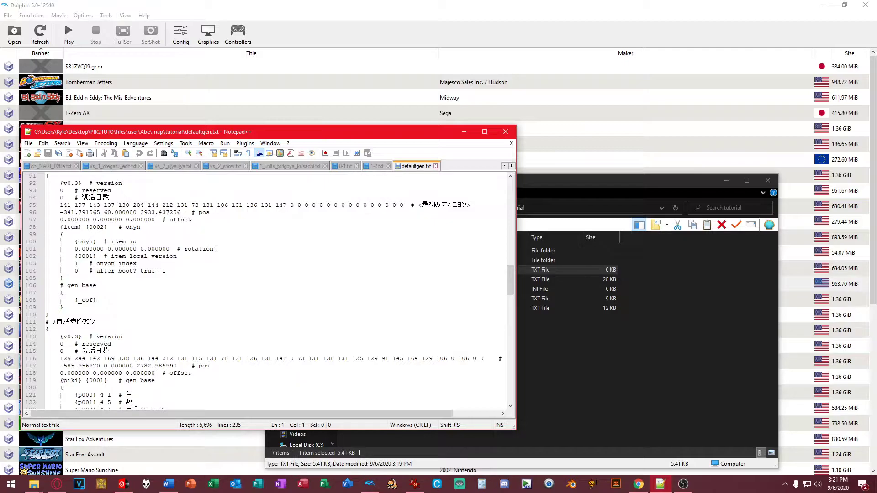
{"action": "scroll", "coordinate": [231, 242], "scroll_direction": "down", "scroll_amount": 3}
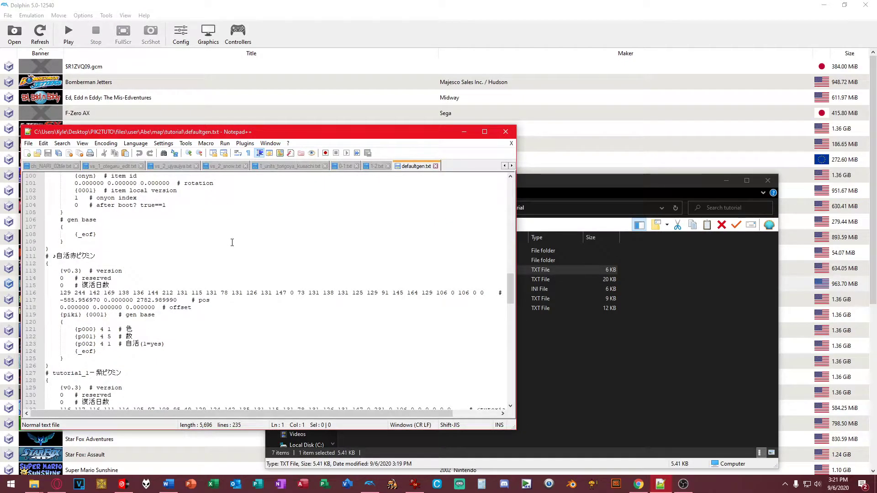
{"action": "left_click", "coordinate": [66, 257]}
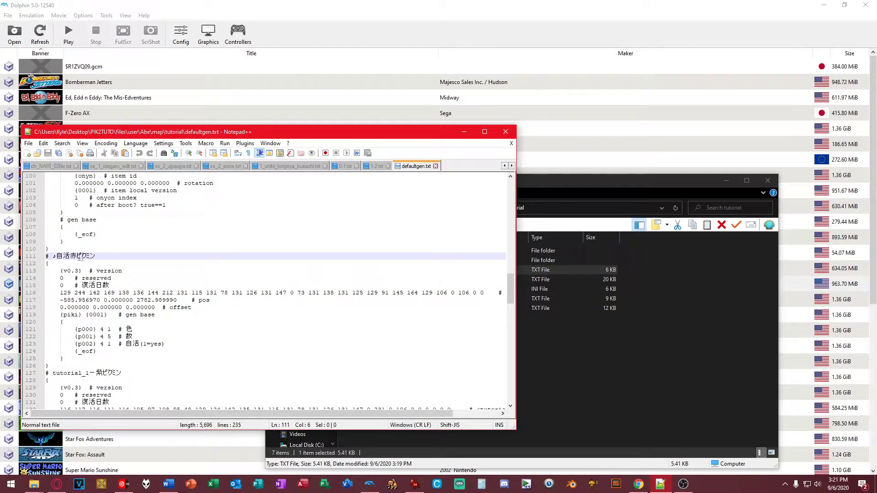
{"action": "key", "text": "Left"}
{"action": "key", "text": "Left"}
{"action": "left_click", "coordinate": [249, 328]}
Change the colour value on line 121 from 1 to 0
{"action": "key", "text": "BackSpace"}
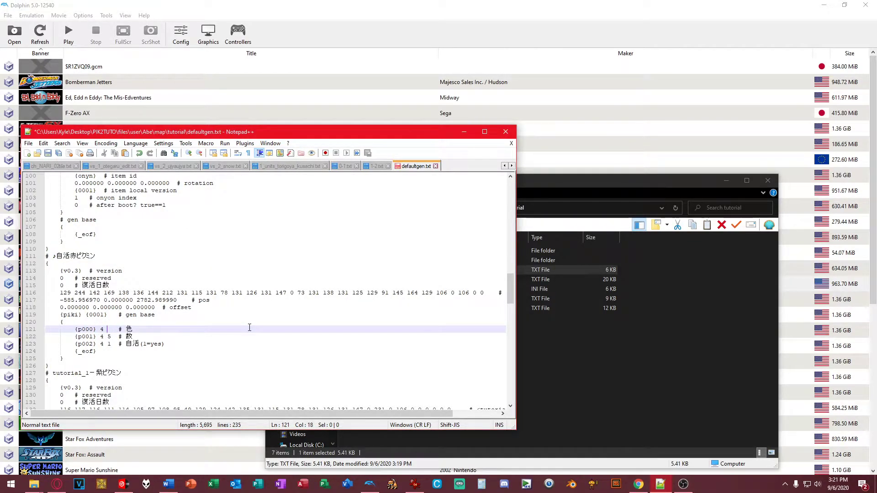
{"action": "type", "text": "0"}
{"action": "key", "text": "Down"}
{"action": "left_click", "coordinate": [250, 328]}
{"action": "key", "text": "Down"}
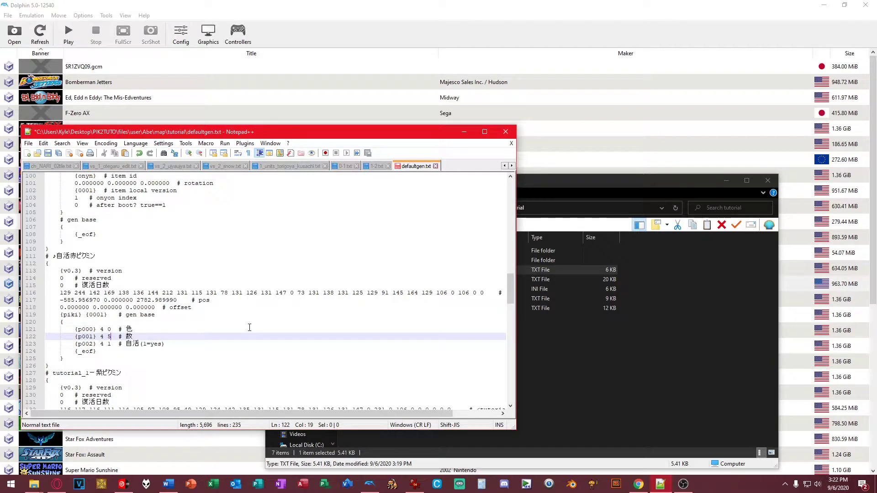
Set the Pikmin count on line 122 to 100 and save defaultgen.txt
{"action": "key", "text": "BackSpace"}
{"action": "type", "text": "100"}
{"action": "key", "text": "ctrl+s"}
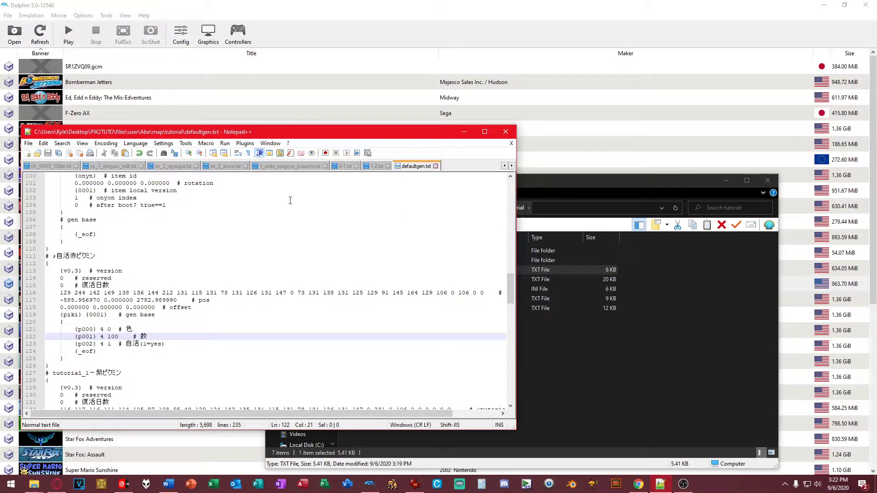
{"action": "left_click", "coordinate": [332, 36]}
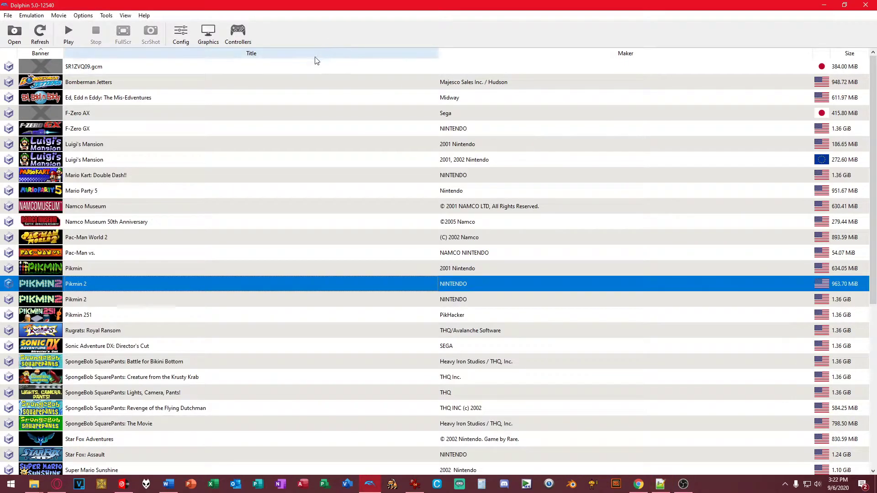
Remove the PIK2Tutorial folder from Dolphin's game folder paths
{"action": "left_click", "coordinate": [185, 41]}
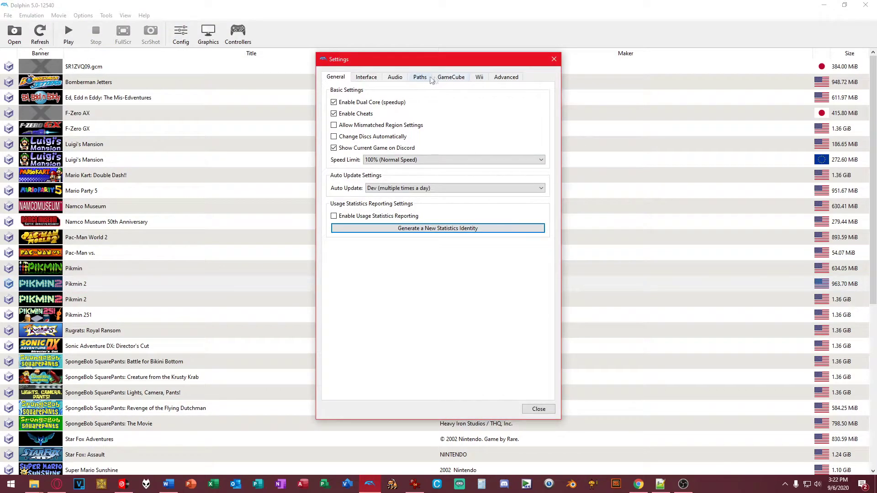
{"action": "left_click", "coordinate": [420, 78]}
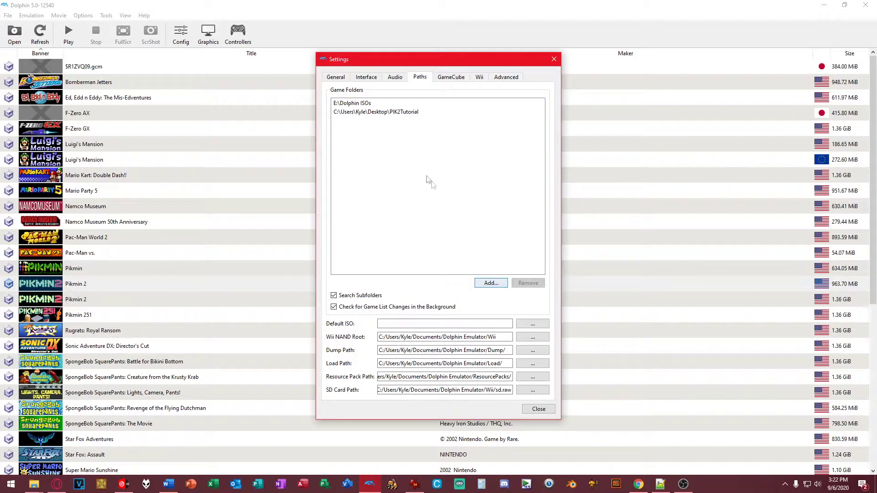
{"action": "left_click", "coordinate": [402, 113]}
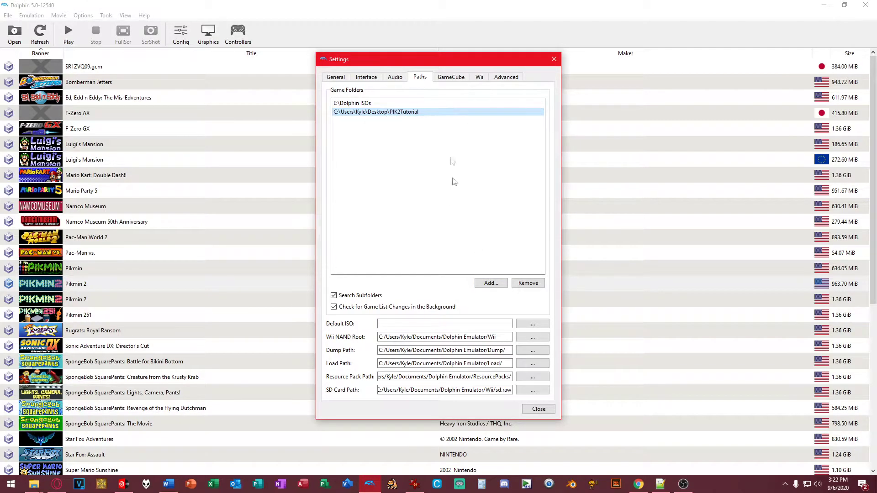
{"action": "left_click", "coordinate": [520, 285]}
Add Desktop\PIK2TUTO as a game folder and close the settings
{"action": "left_click", "coordinate": [489, 285]}
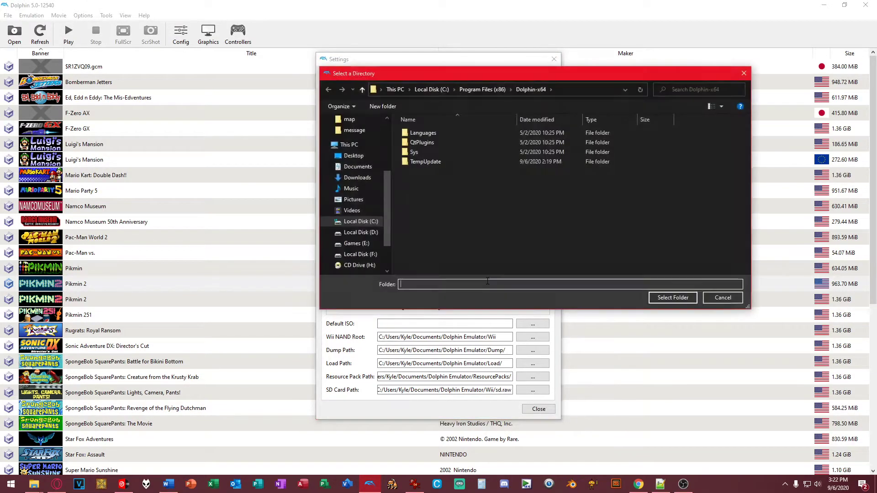
{"action": "left_click", "coordinate": [348, 157]}
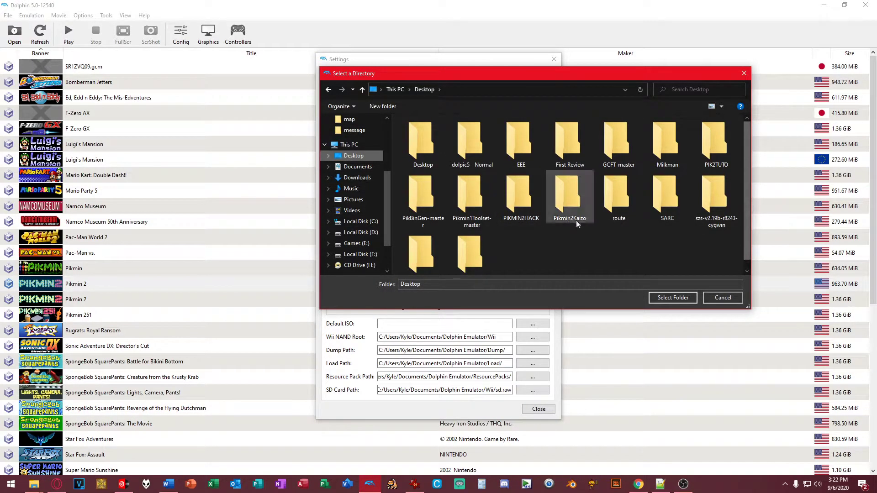
{"action": "scroll", "coordinate": [570, 219], "scroll_direction": "down", "scroll_amount": 1}
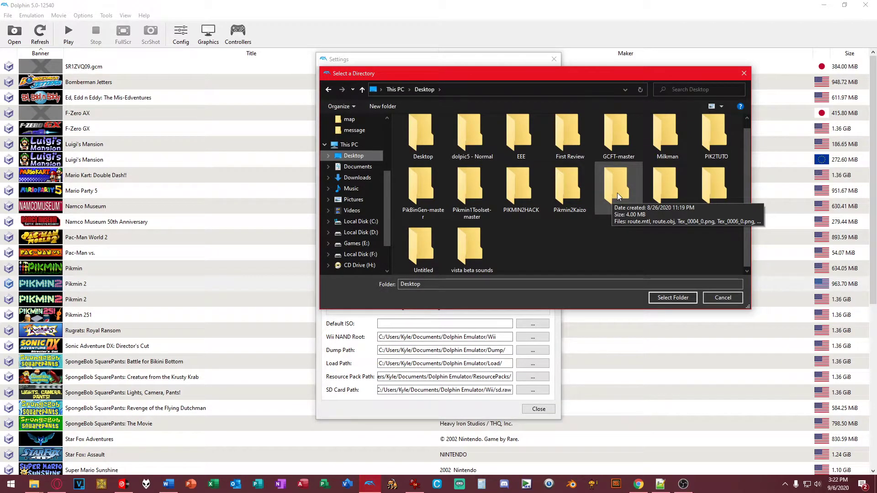
{"action": "double_click", "coordinate": [711, 152]}
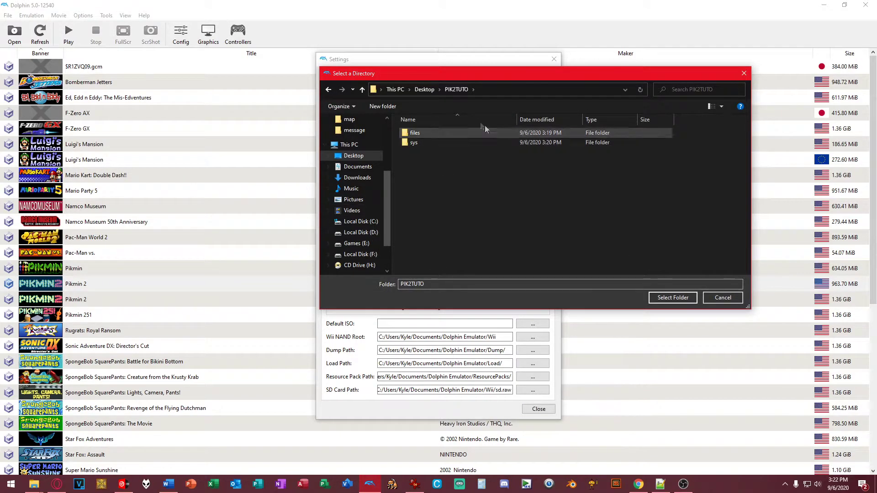
{"action": "left_click", "coordinate": [668, 298]}
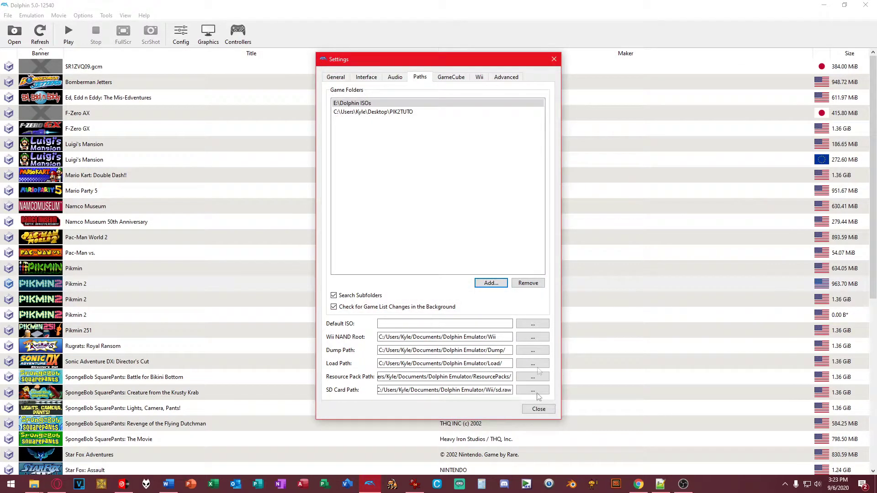
{"action": "left_click", "coordinate": [539, 409]}
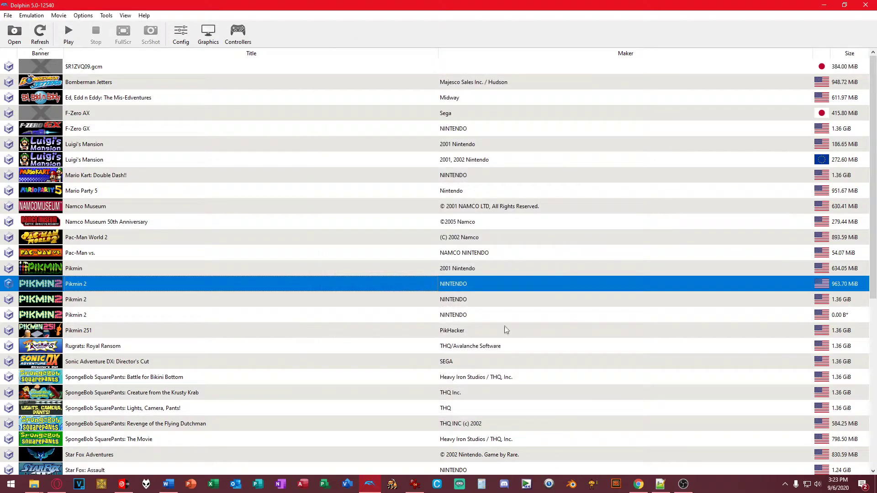
Select the 0.00 B* extracted Pikmin 2 entry and launch it
{"action": "left_click", "coordinate": [429, 310]}
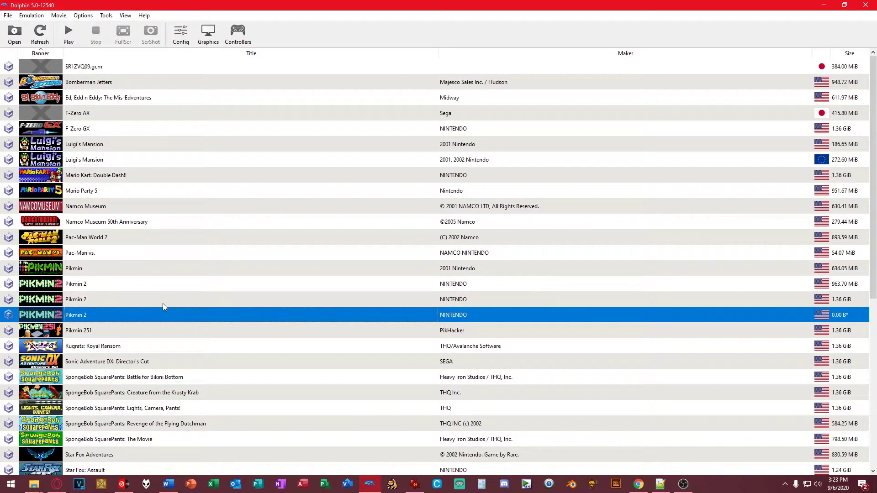
{"action": "left_click", "coordinate": [402, 299]}
{"action": "left_click", "coordinate": [80, 318]}
{"action": "double_click", "coordinate": [492, 315]}
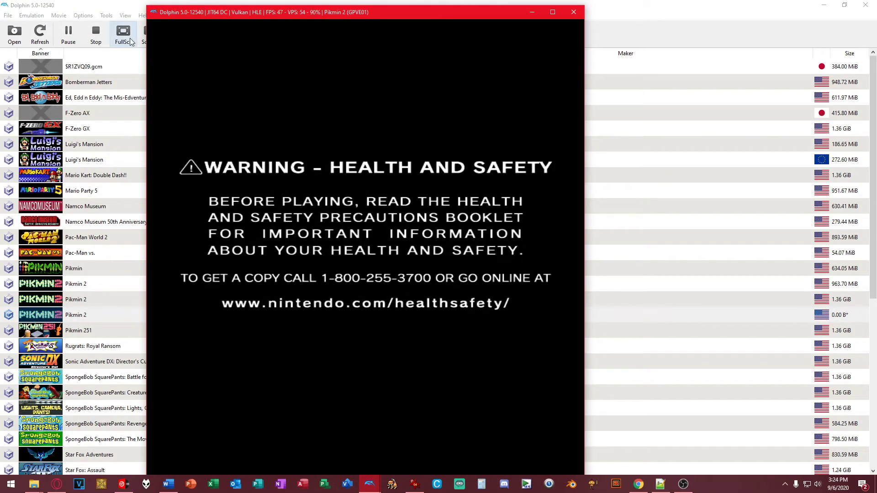
Switch the game to fullscreen and start a new game on File 3
{"action": "left_click", "coordinate": [130, 42]}
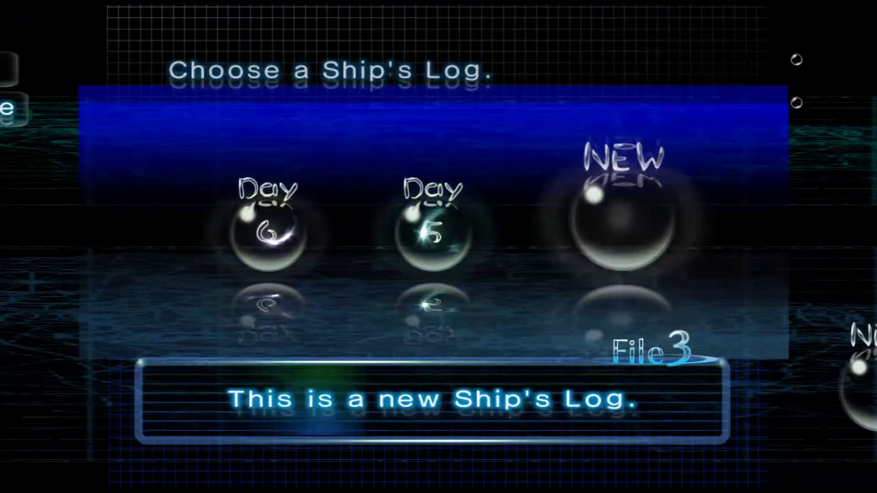
{"action": "key", "text": "Return"}
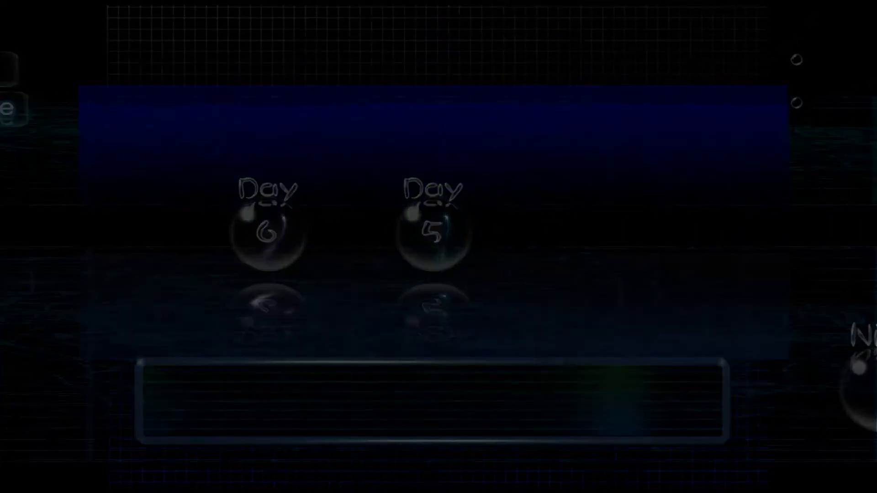